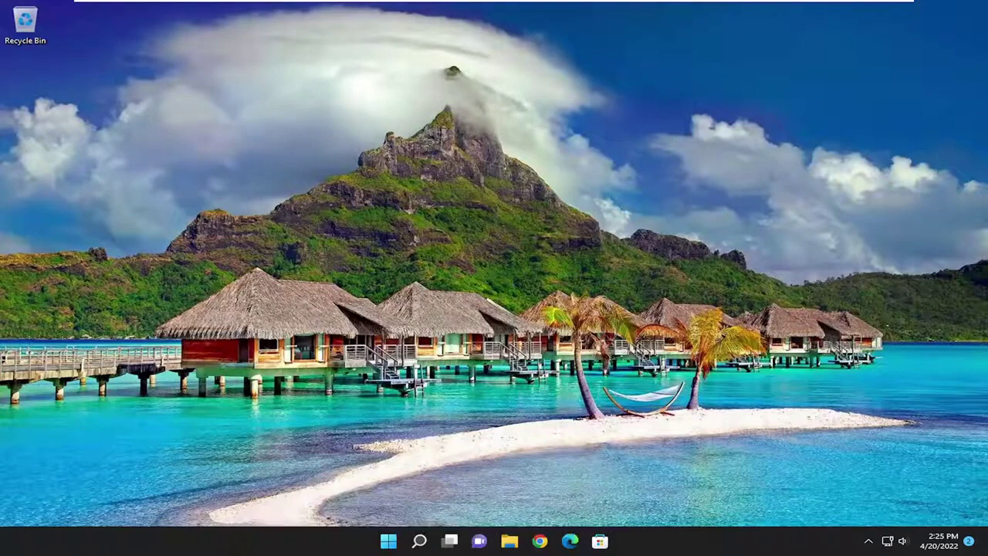
Step: Open Registry Editor as administrator, allow the account control request, and narrow the key tree pane
left_click(421, 542)
type("regedit")
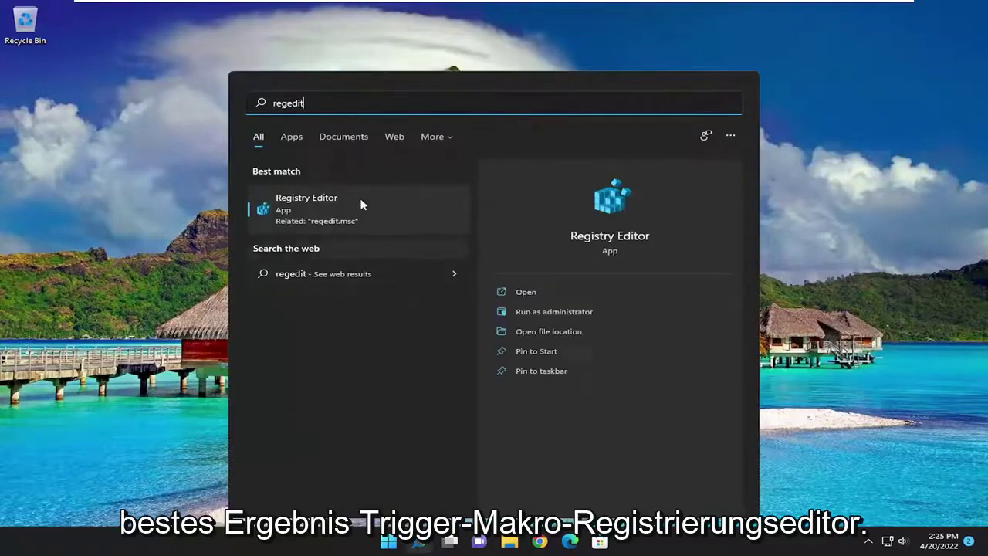
right_click(300, 210)
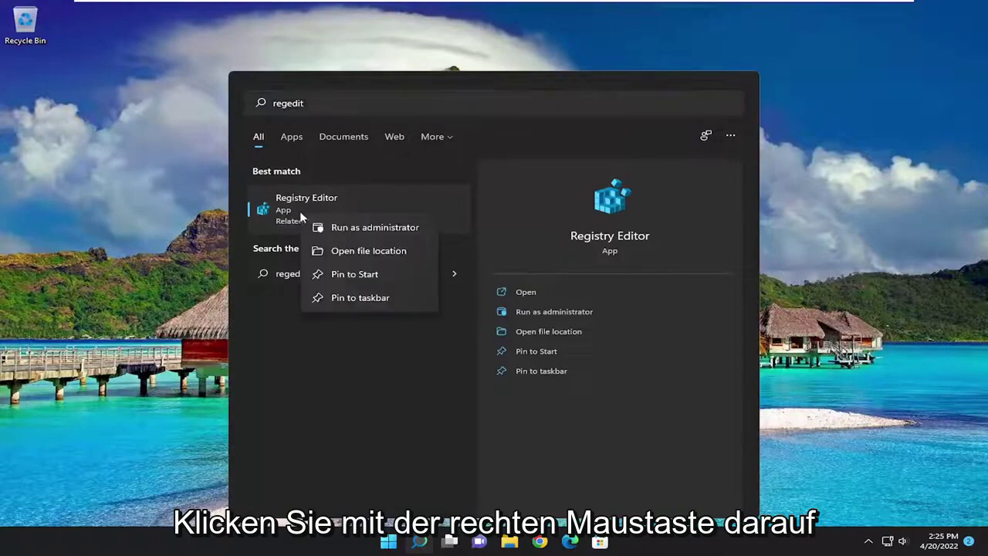
left_click(379, 229)
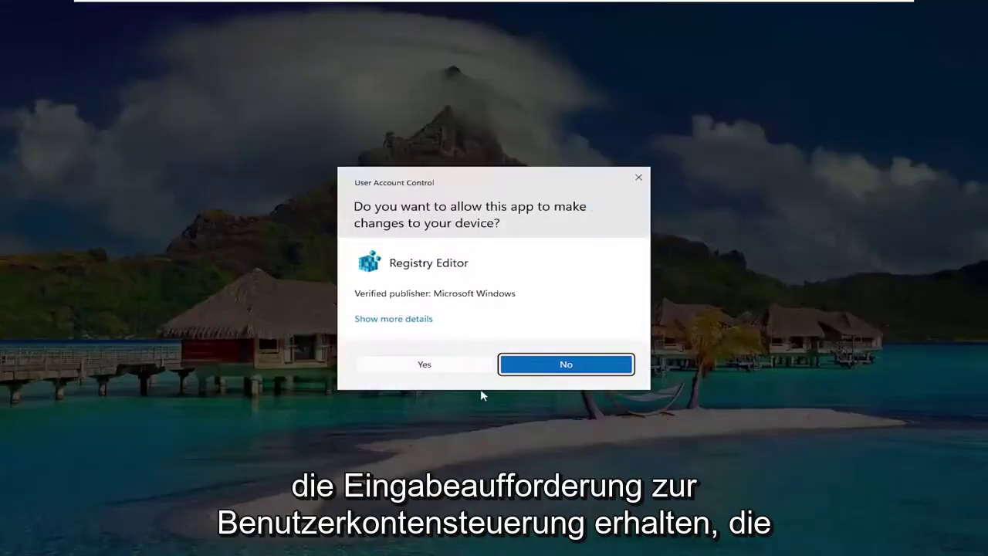
left_click(448, 366)
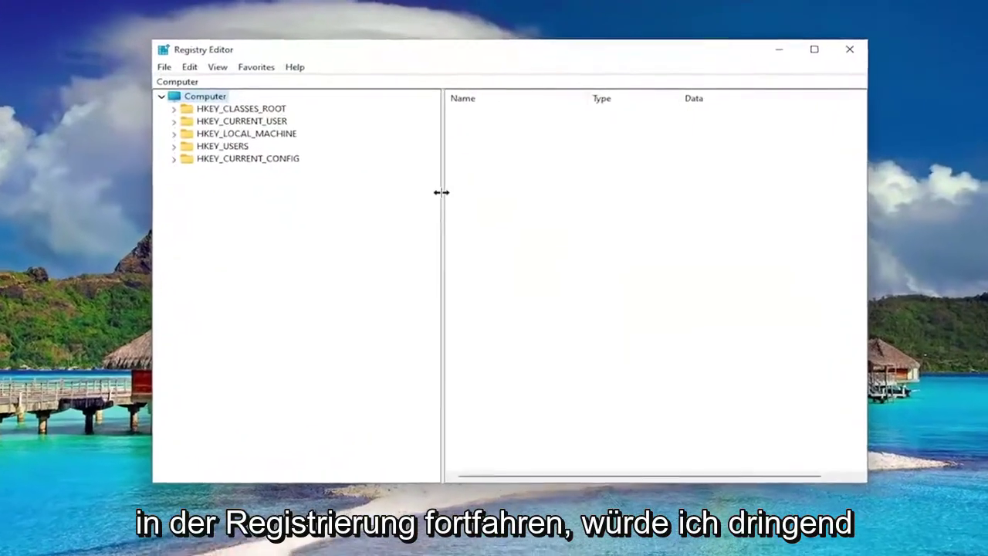
left_click_drag(456, 181, 334, 190)
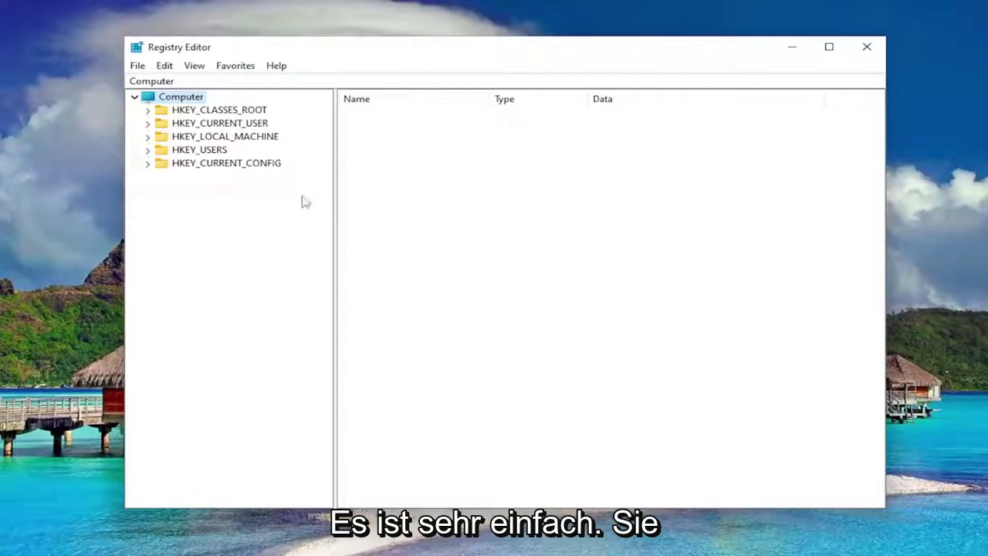
Step: View the dialogs for exporting and importing a registry file, cancelling each without saving or loading anything
left_click(139, 66)
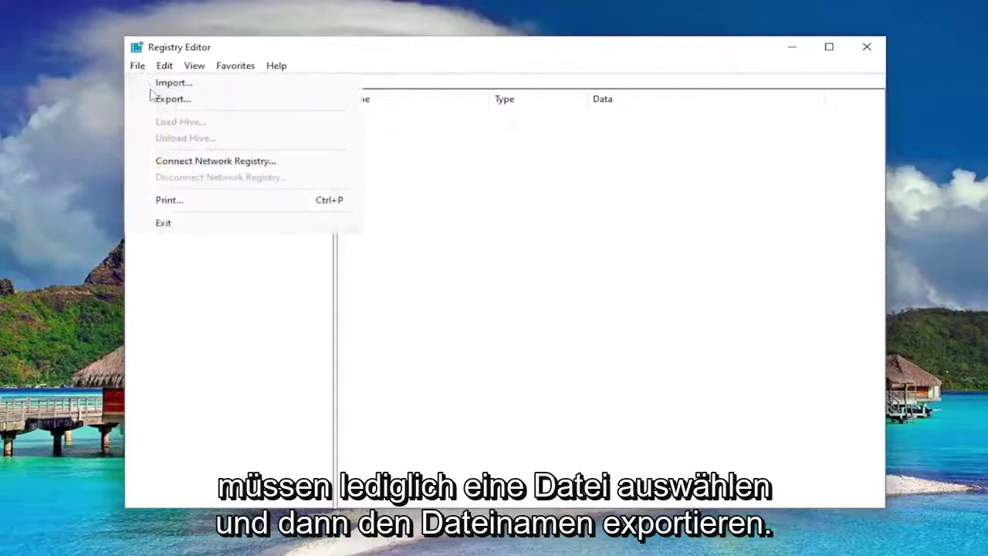
left_click(165, 100)
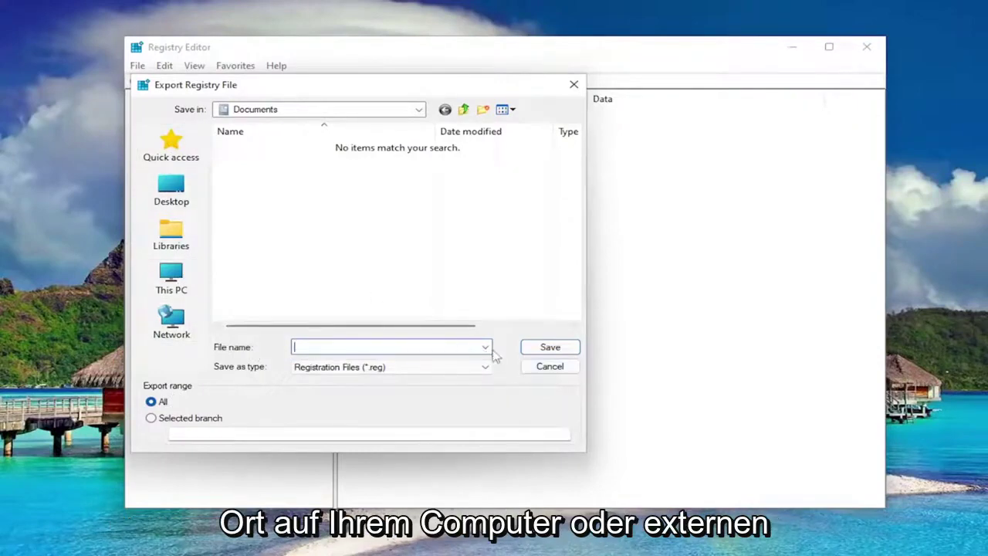
left_click(548, 367)
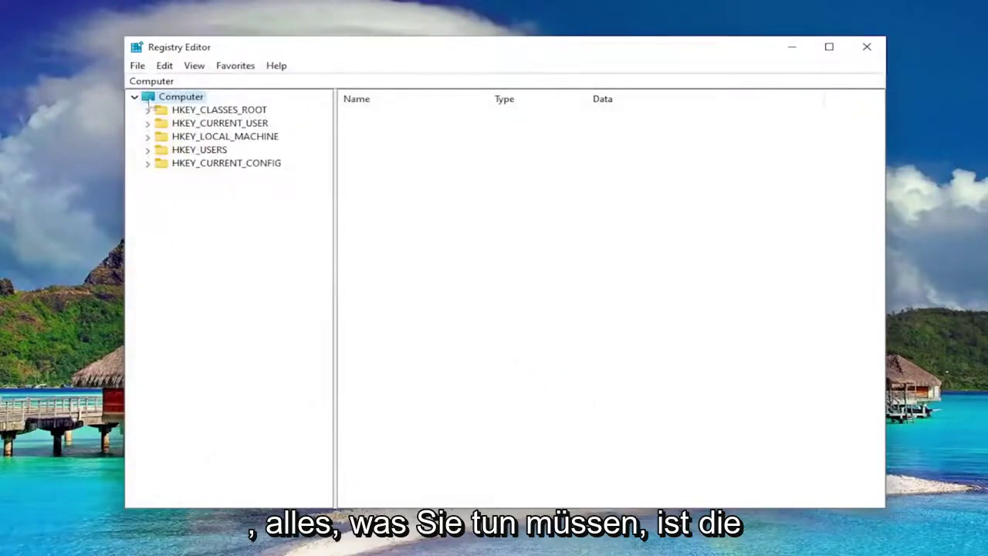
left_click(137, 66)
left_click(163, 82)
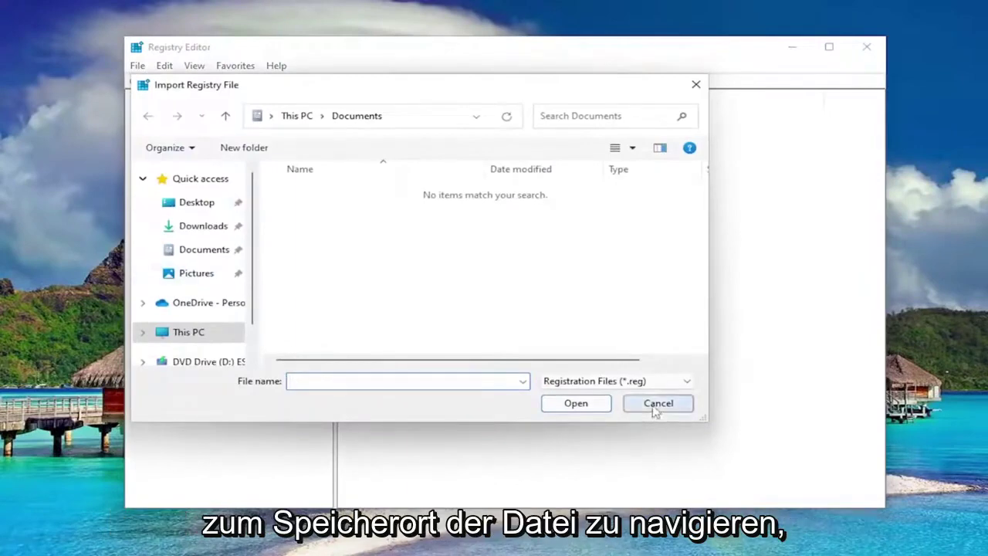
left_click(659, 402)
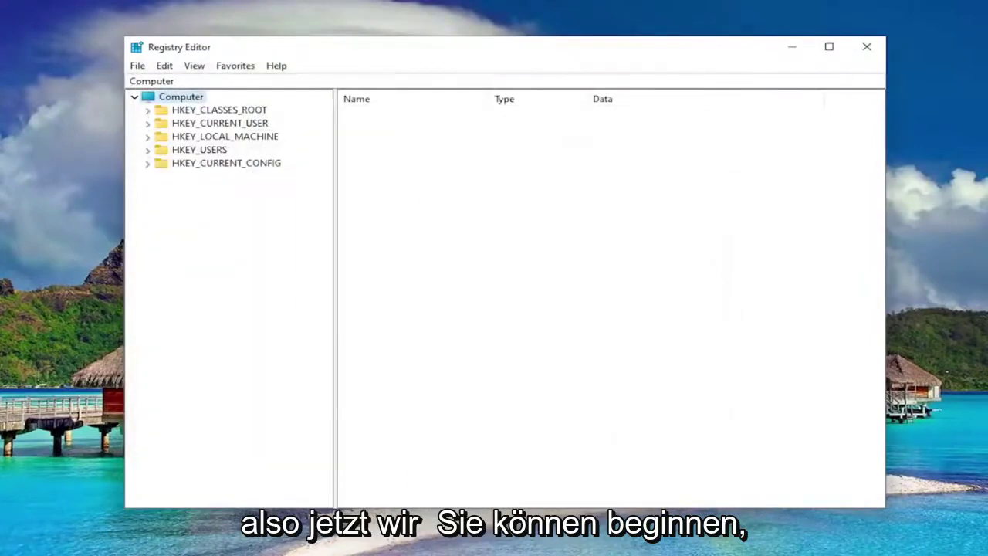
Step: Expand HKEY_CLASSES_ROOT in the registry tree and select its Folder key
double_click(222, 110)
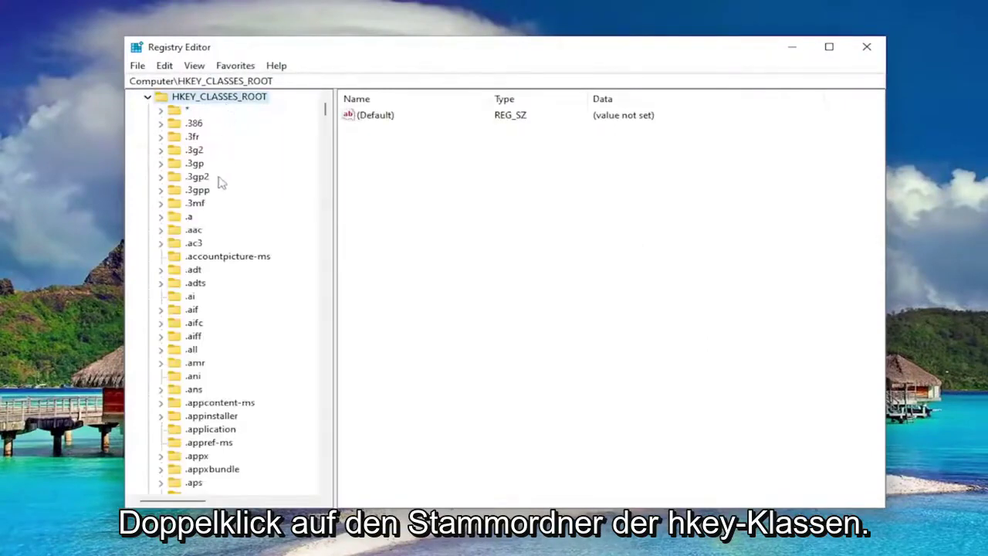
scroll(229, 232, "down", 12)
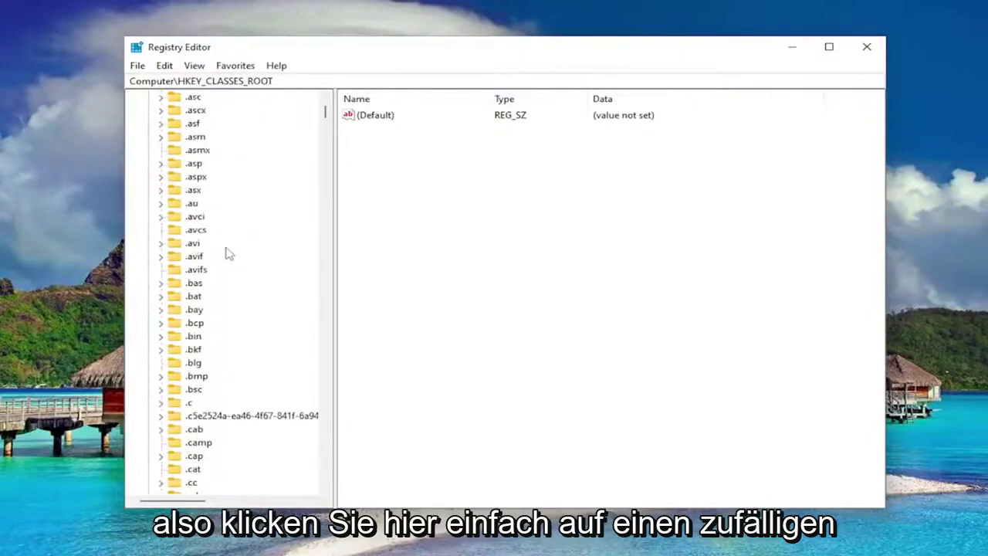
scroll(221, 255, "down", 6)
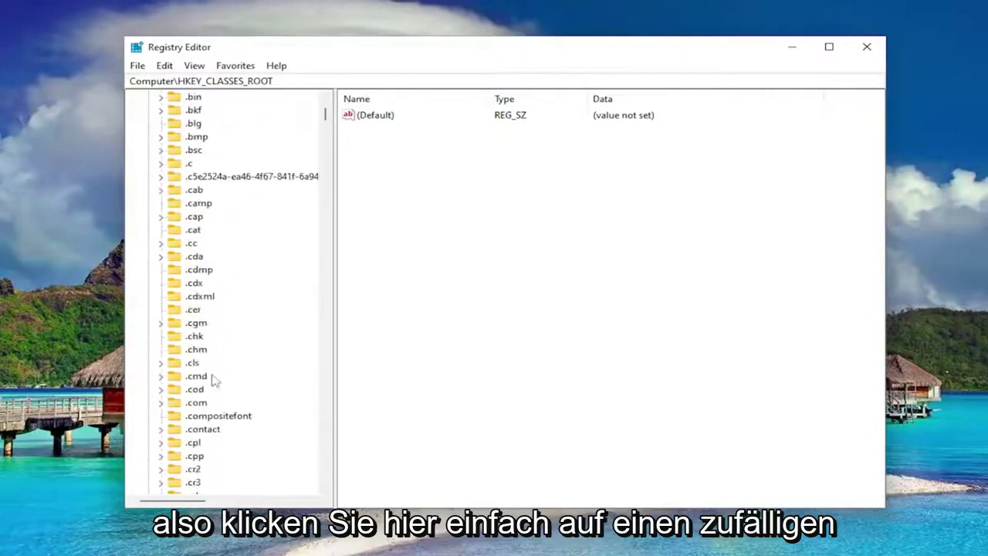
left_click(193, 323)
type("Folder")
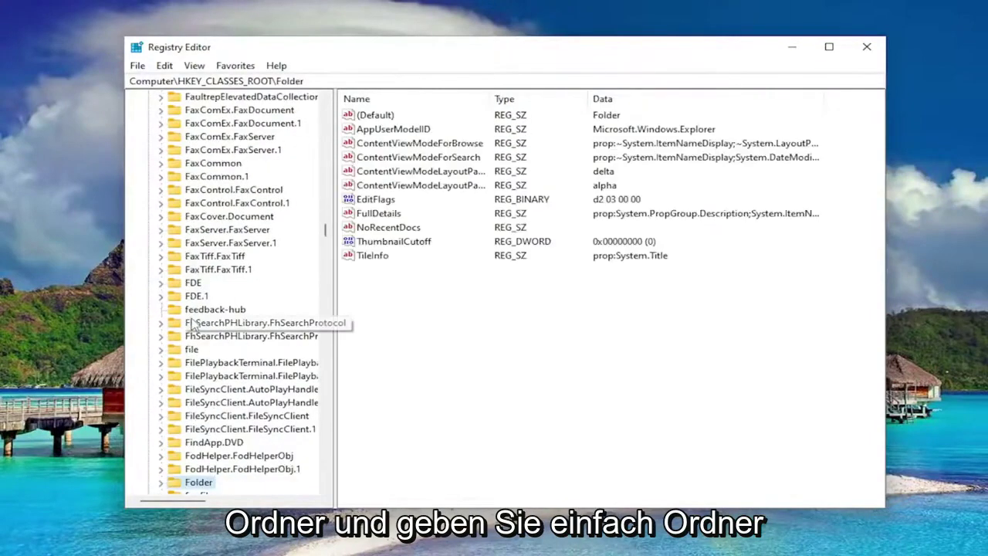
scroll(193, 324, "down", 2)
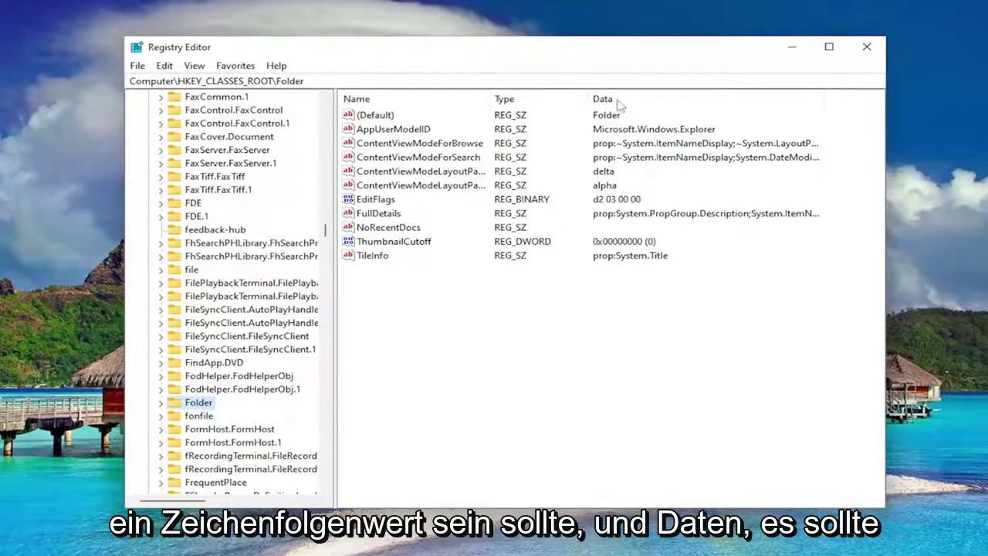
Step: Edit the Folder key's (Default) string, make sure its value data reads Folder, and accept it
double_click(374, 116)
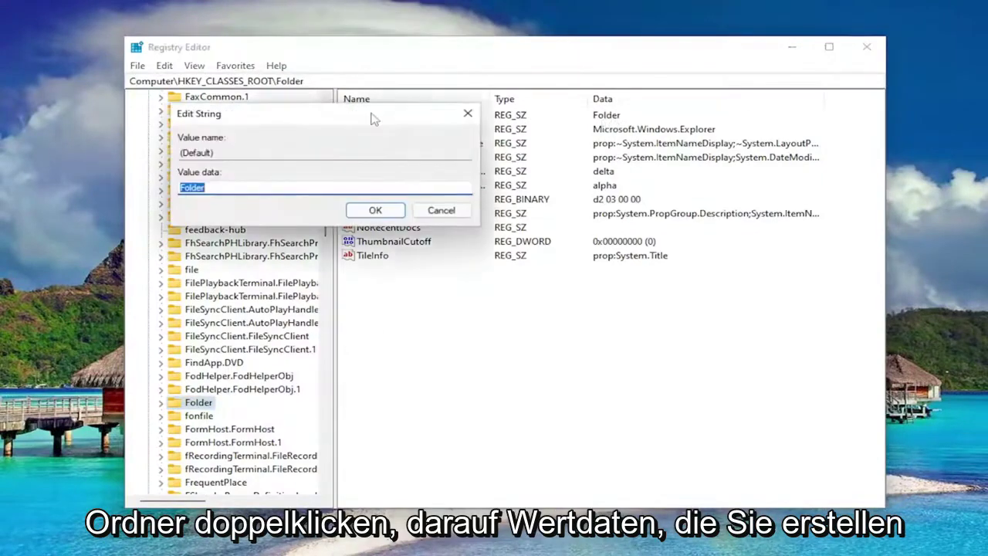
left_click(205, 188)
left_click_drag(205, 188, 149, 195)
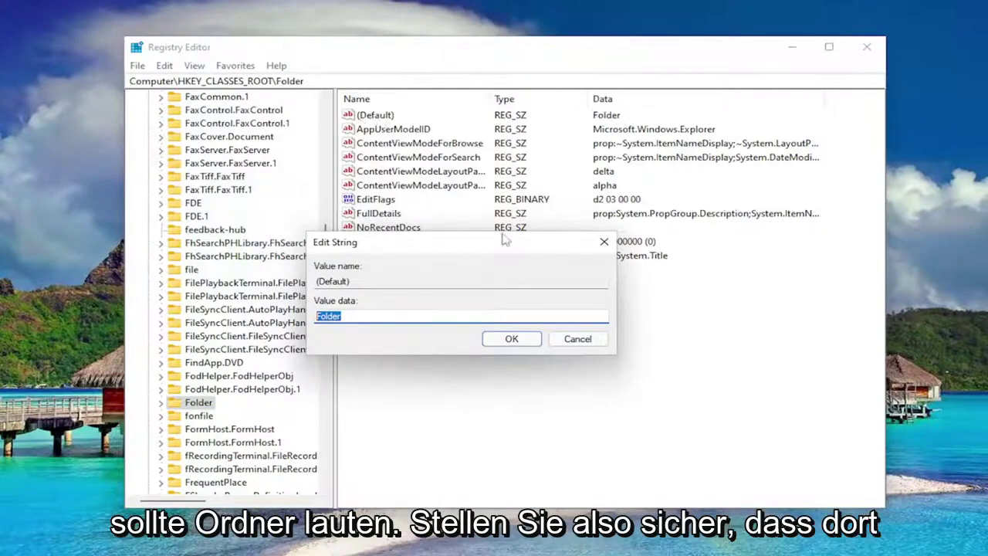
left_click(340, 316)
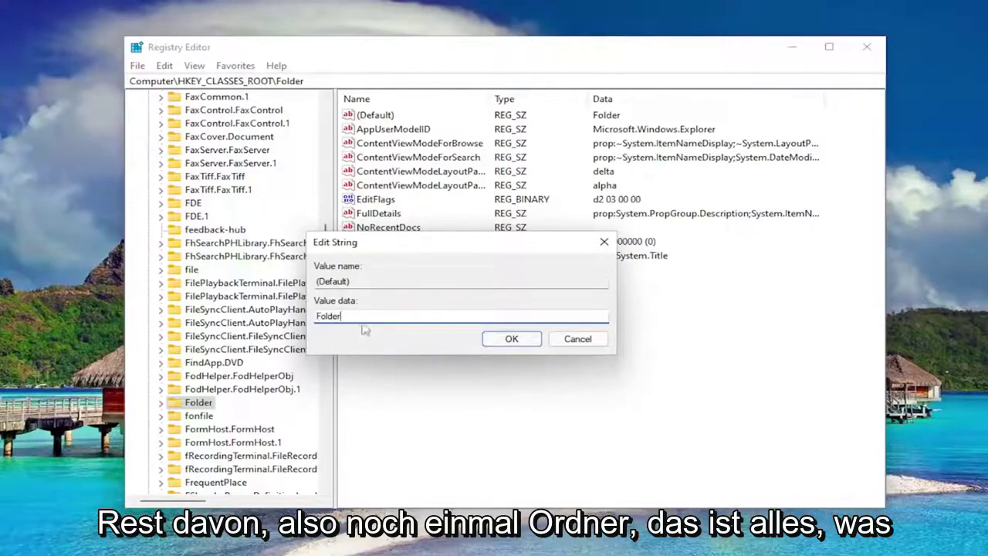
left_click(511, 339)
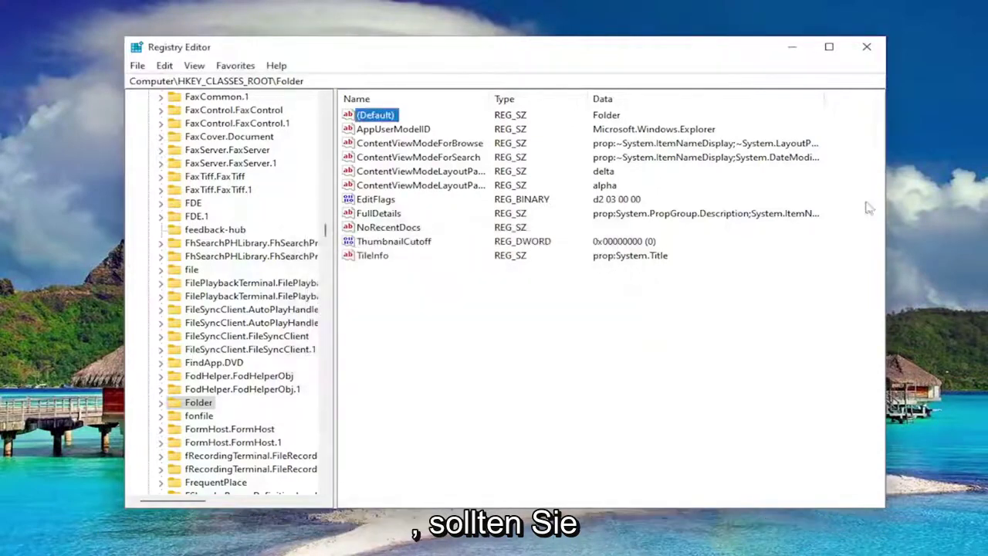
Step: Collapse the HKEY_CLASSES_ROOT branch and close Registry Editor
scroll(312, 293, "up", 15)
left_click_drag(325, 229, 328, 99)
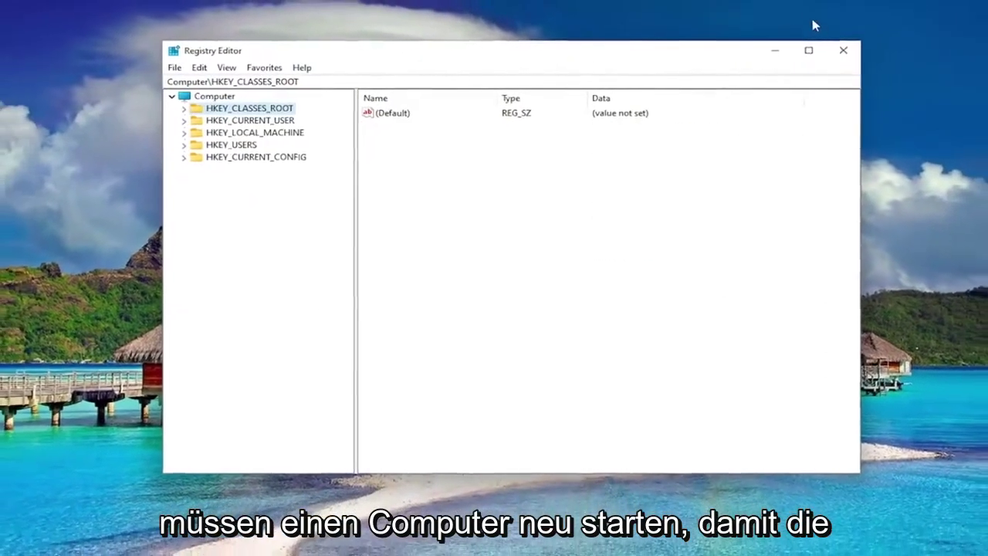
left_click(841, 50)
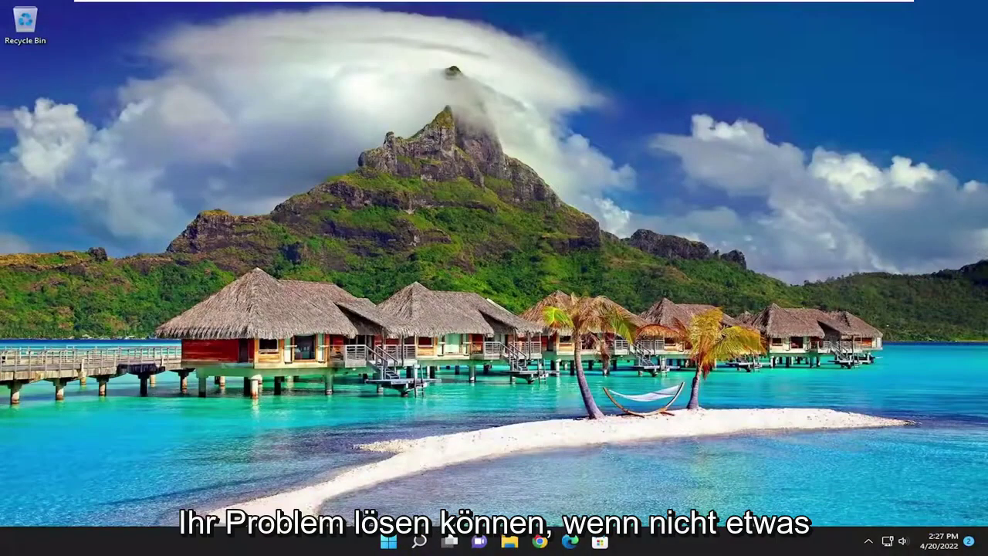
Step: Open Command Prompt as administrator and allow the account control request
left_click(417, 544)
type("cmd")
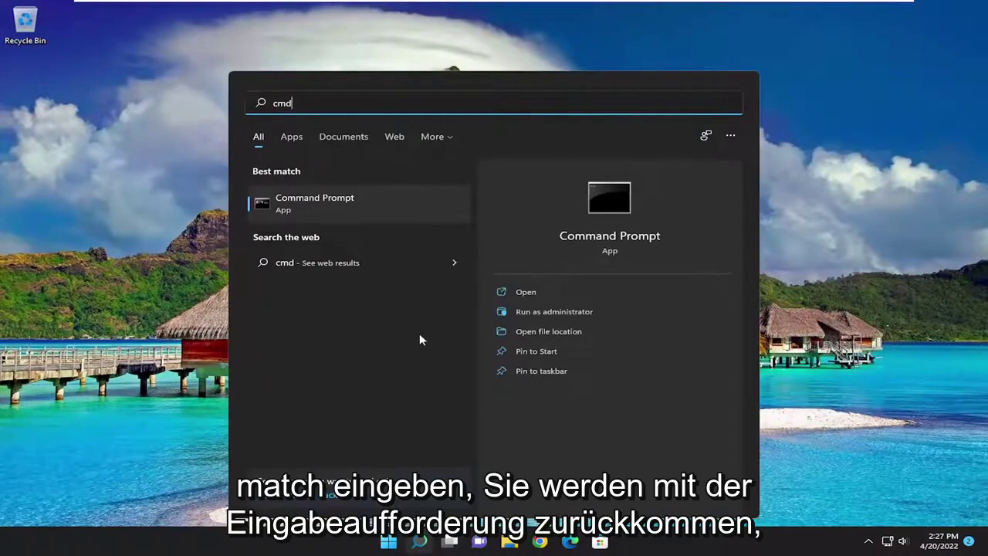
right_click(327, 200)
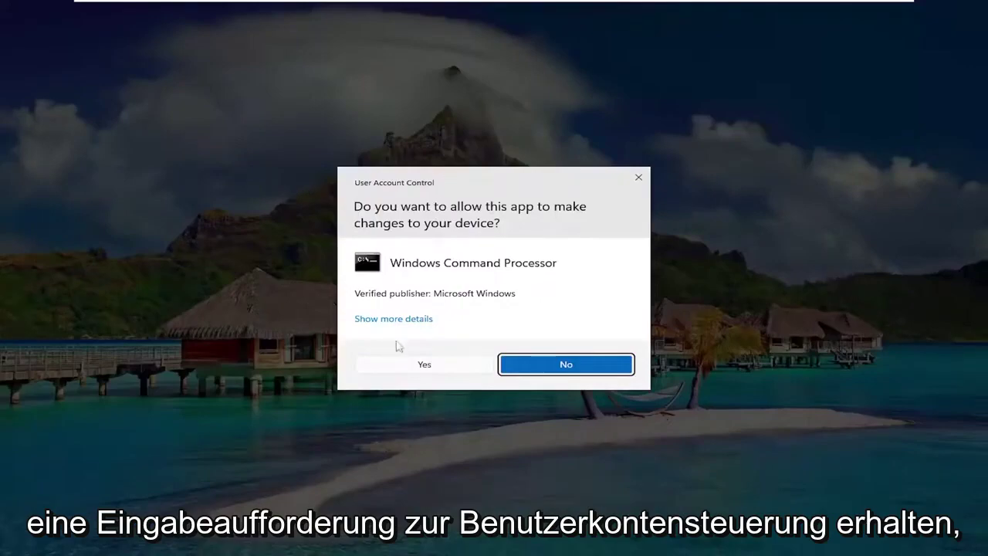
left_click(426, 366)
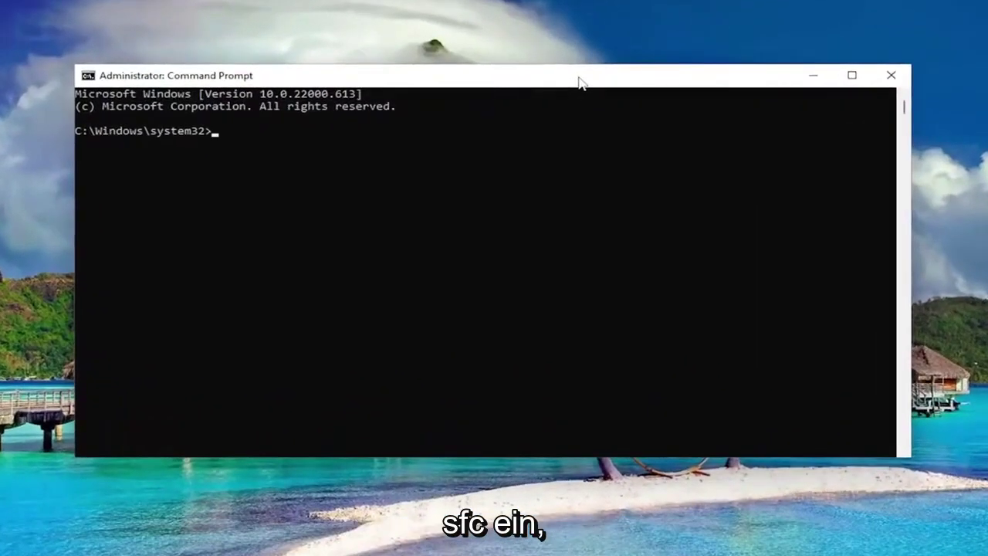
Step: Run the system file check with the command sfc /scannow
type("sfc")
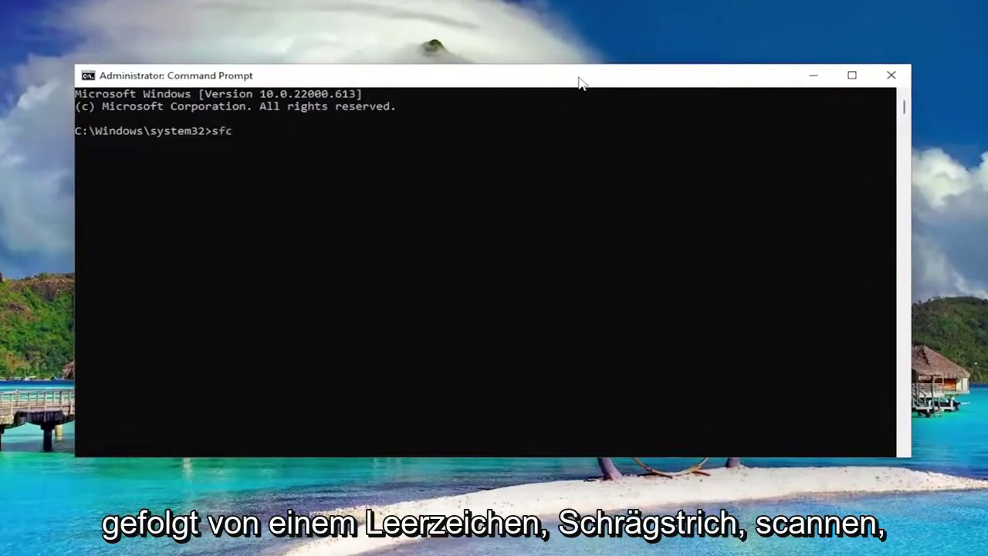
type(" /scannow")
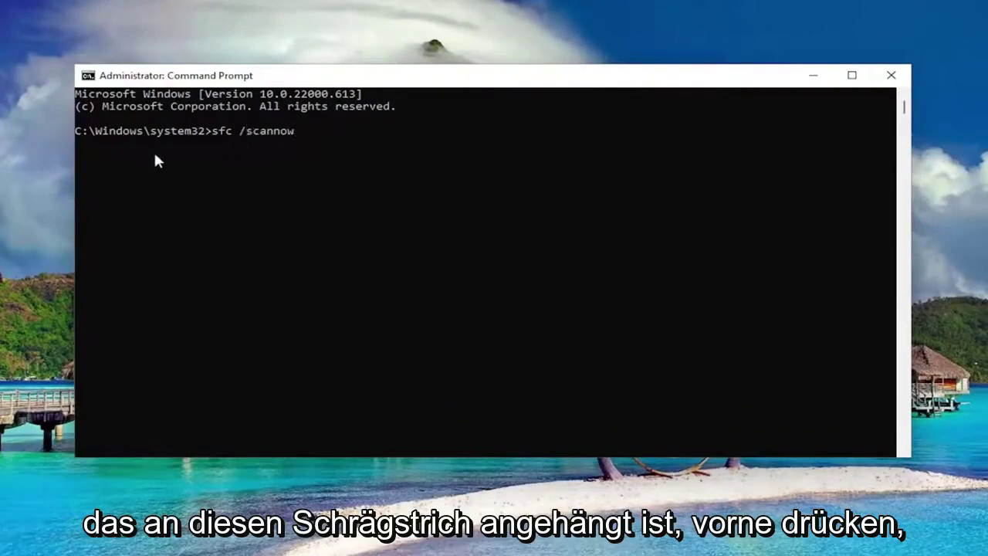
key("Return")
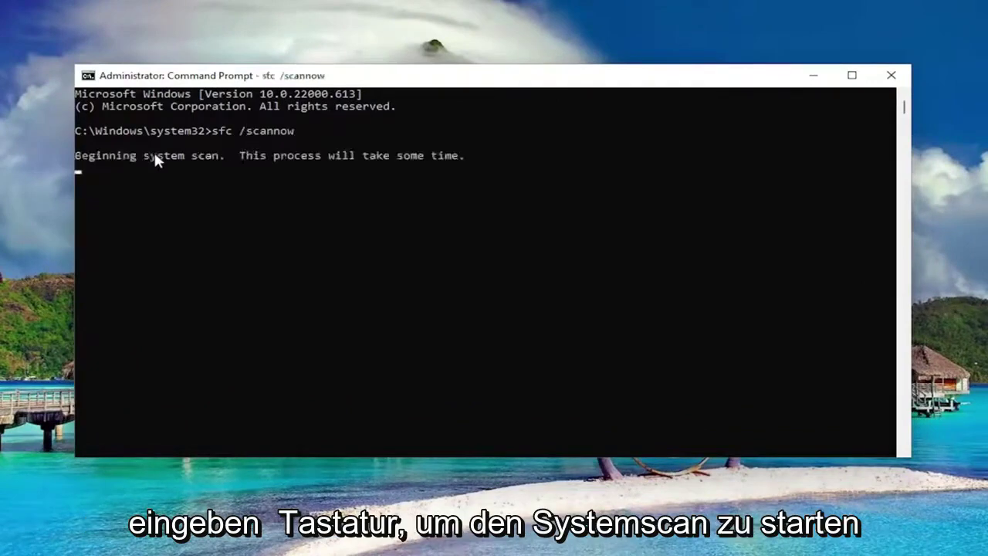